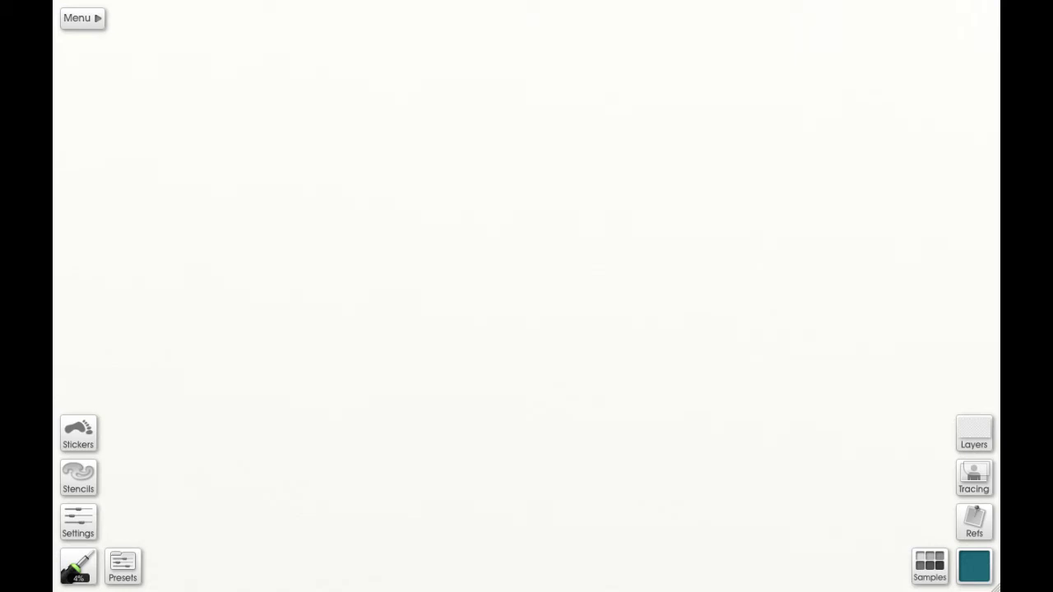
Paint the first dark red, pink and peach strokes of the cheek and mouth area of the portrait
drag(496, 153, 520, 150)
drag(495, 149, 530, 149)
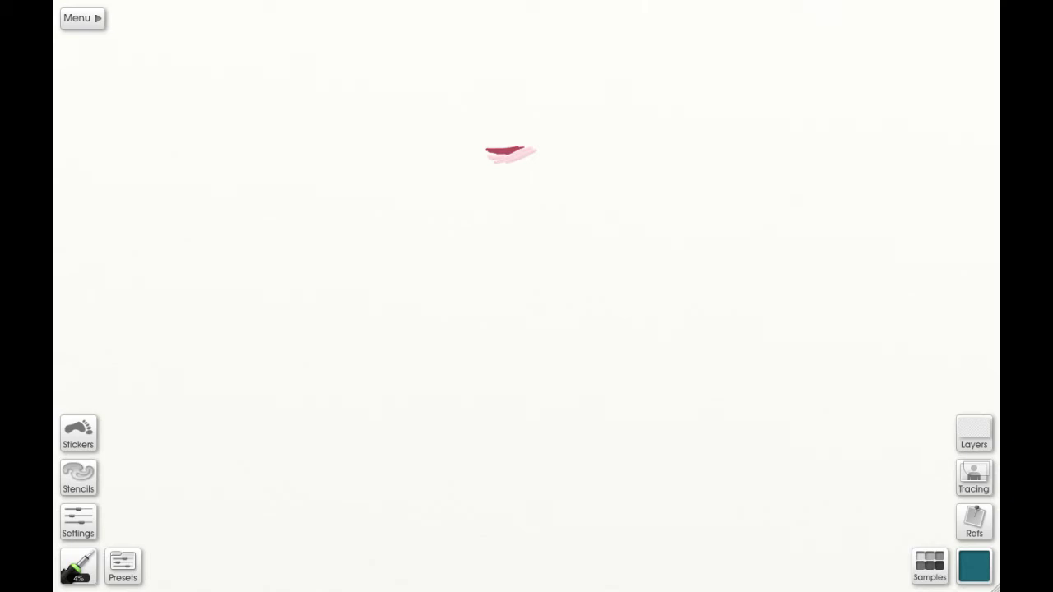
mouse_move(535, 153)
mouse_down()
mouse_move(505, 159)
mouse_move(566, 152)
mouse_move(527, 186)
mouse_move(478, 155)
mouse_up()
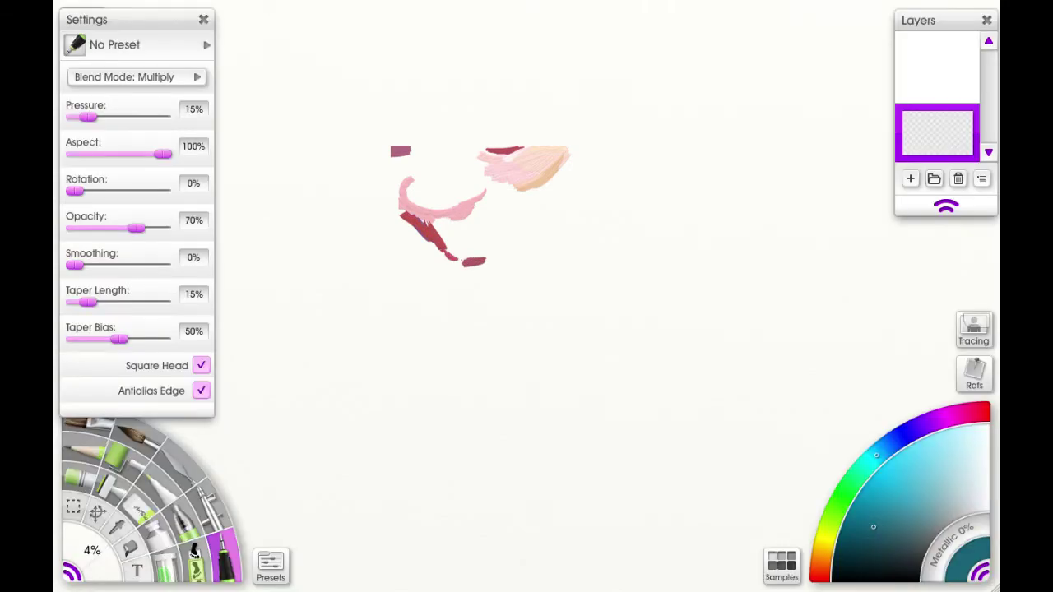
mouse_move(502, 196)
mouse_down()
mouse_move(551, 200)
mouse_move(528, 210)
mouse_move(533, 222)
mouse_move(547, 204)
mouse_move(528, 230)
mouse_up()
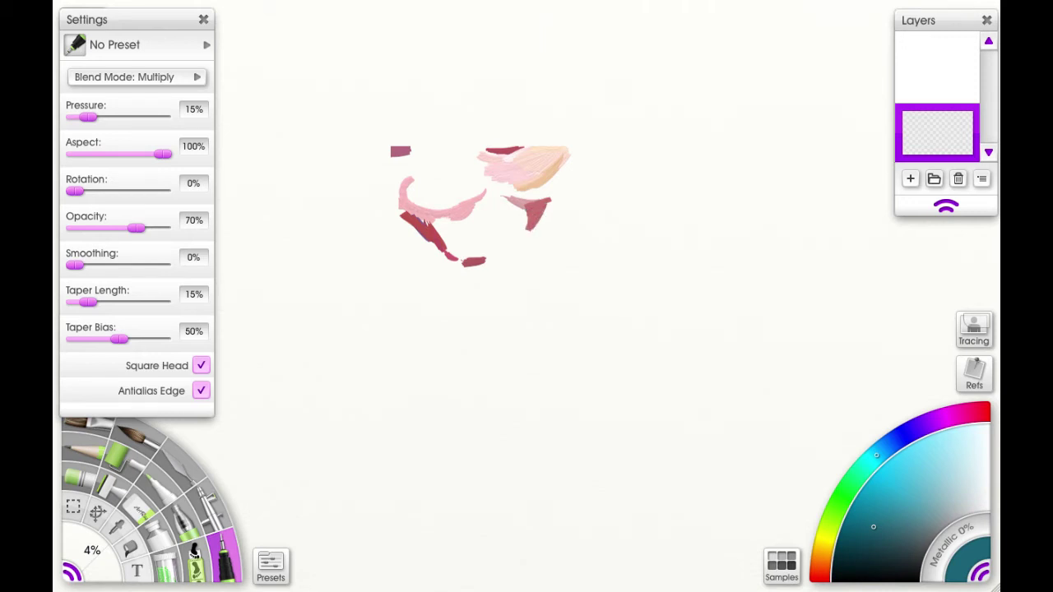
Choose the Watercolor tool and paint a mauve fold, a pale lilac cheek highlight and pink strokes beneath it
click(128, 428)
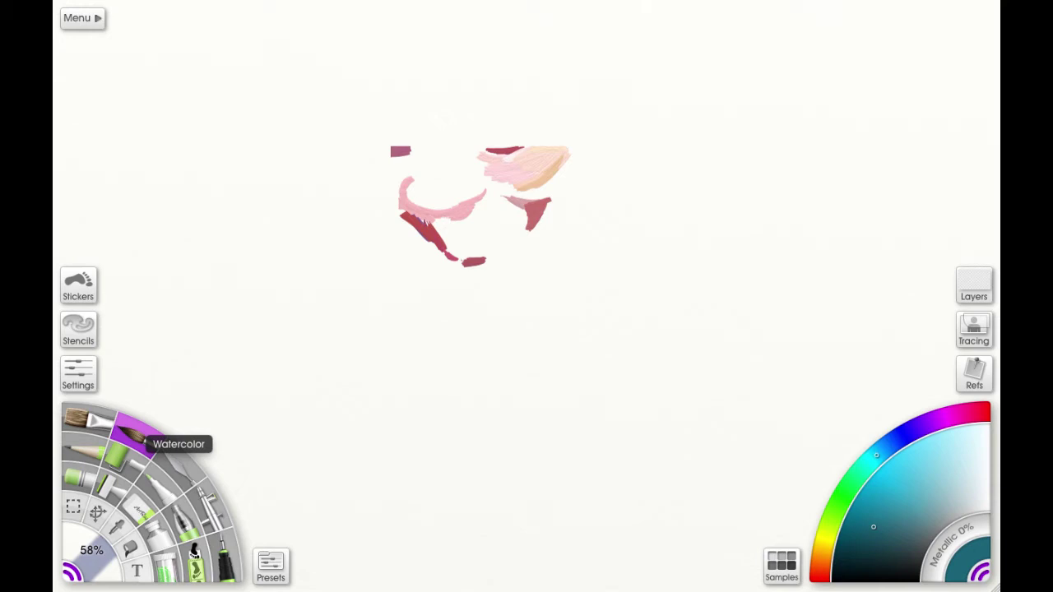
drag(416, 196, 416, 150)
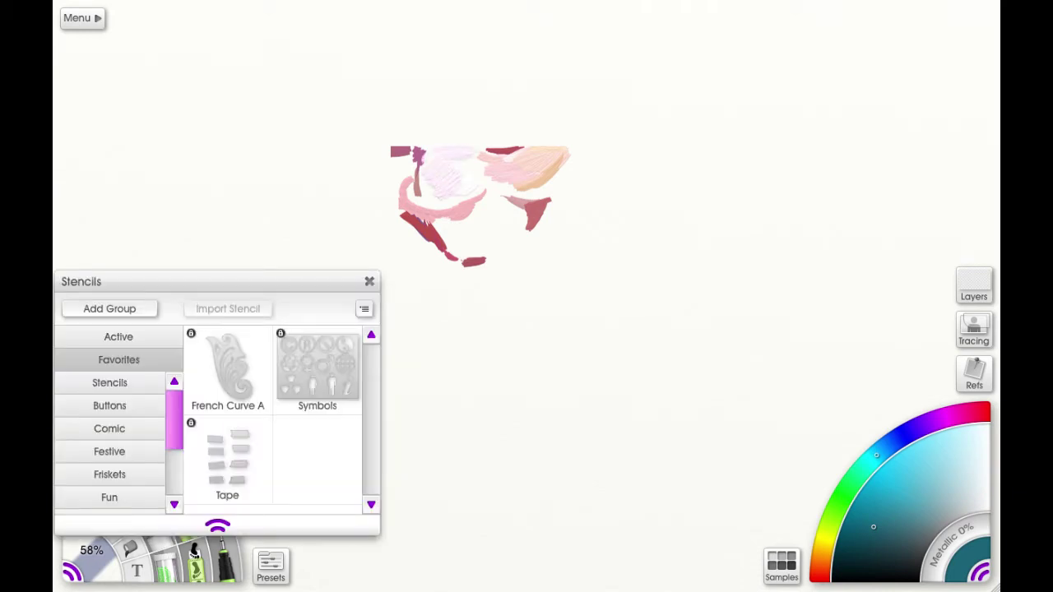
mouse_move(467, 160)
mouse_down()
mouse_move(472, 176)
mouse_move(423, 198)
mouse_up()
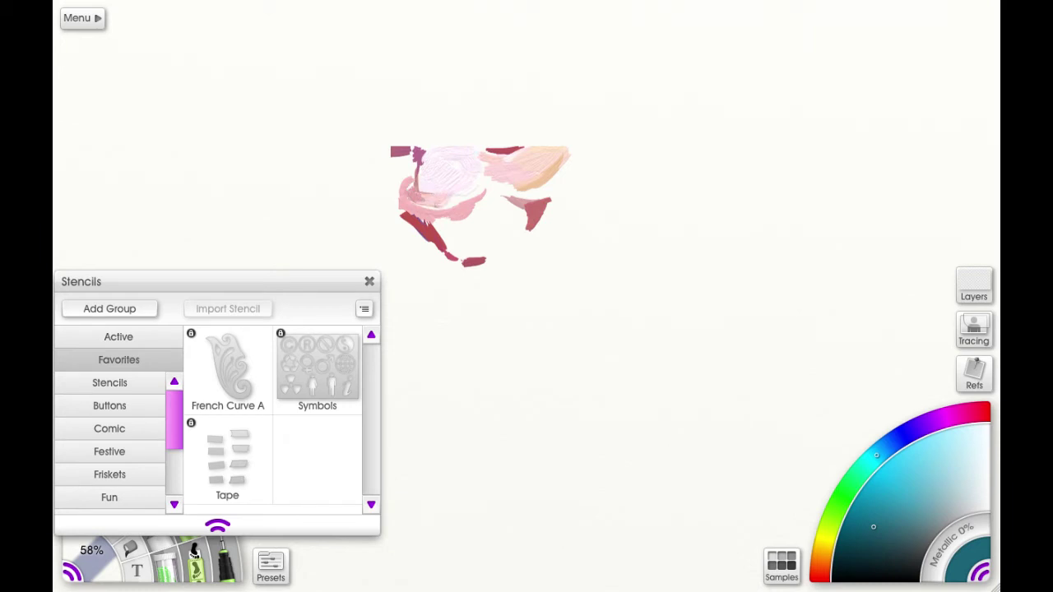
drag(456, 201, 477, 190)
mouse_move(451, 198)
mouse_down()
mouse_move(489, 183)
mouse_move(459, 195)
mouse_up()
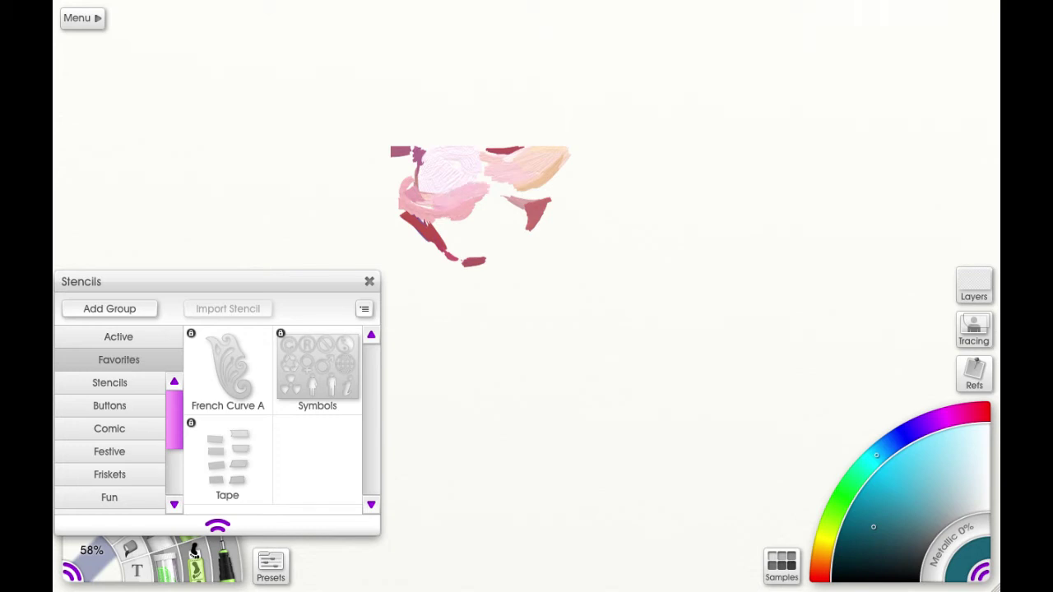
Paint mauve and peach strokes along the face's outer edges, brownish strokes on the far cheek, and a dark upper-lip line
mouse_move(412, 156)
mouse_down()
mouse_move(392, 193)
mouse_move(392, 175)
mouse_up()
drag(403, 158, 391, 168)
mouse_move(473, 223)
mouse_down()
mouse_move(509, 192)
mouse_move(566, 181)
mouse_move(585, 161)
mouse_move(571, 206)
mouse_move(532, 199)
mouse_up()
mouse_move(579, 169)
mouse_down()
mouse_move(563, 216)
mouse_move(537, 234)
mouse_move(528, 256)
mouse_up()
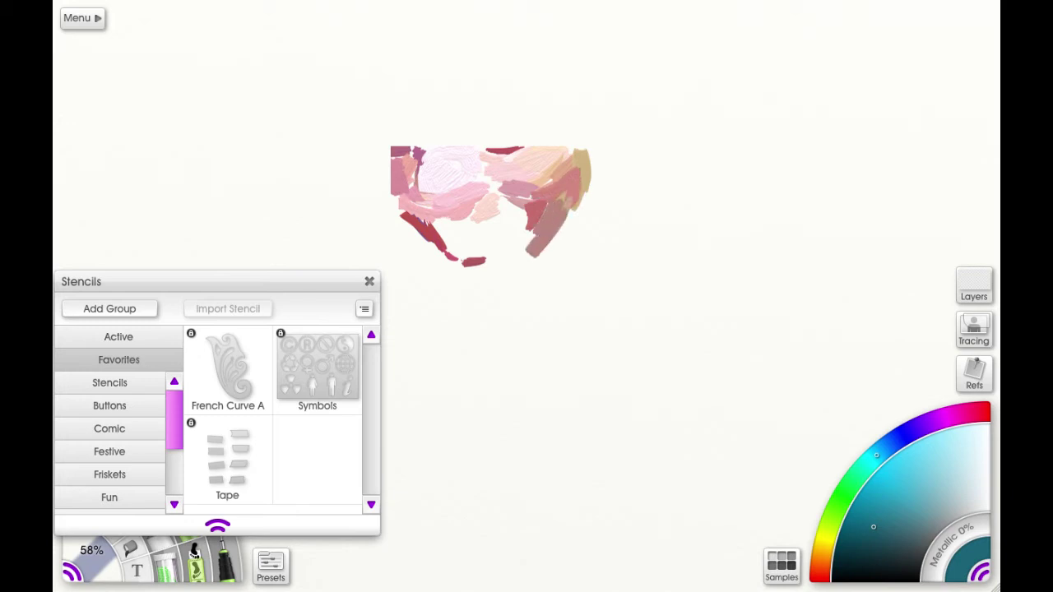
drag(511, 210, 462, 224)
Open the ArtRage Preferences to view the cursor options
click(82, 17)
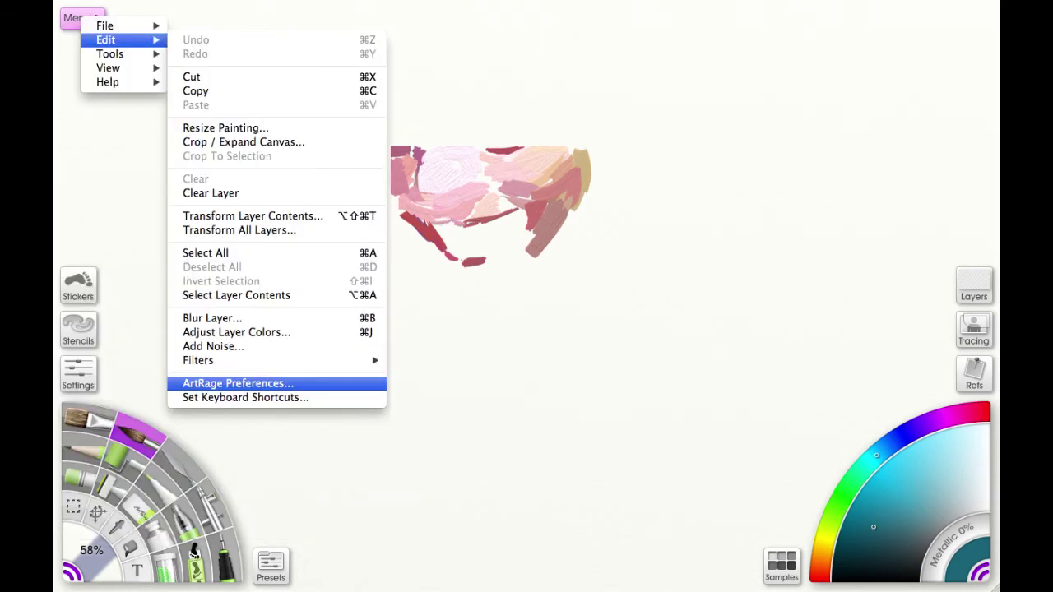
click(237, 383)
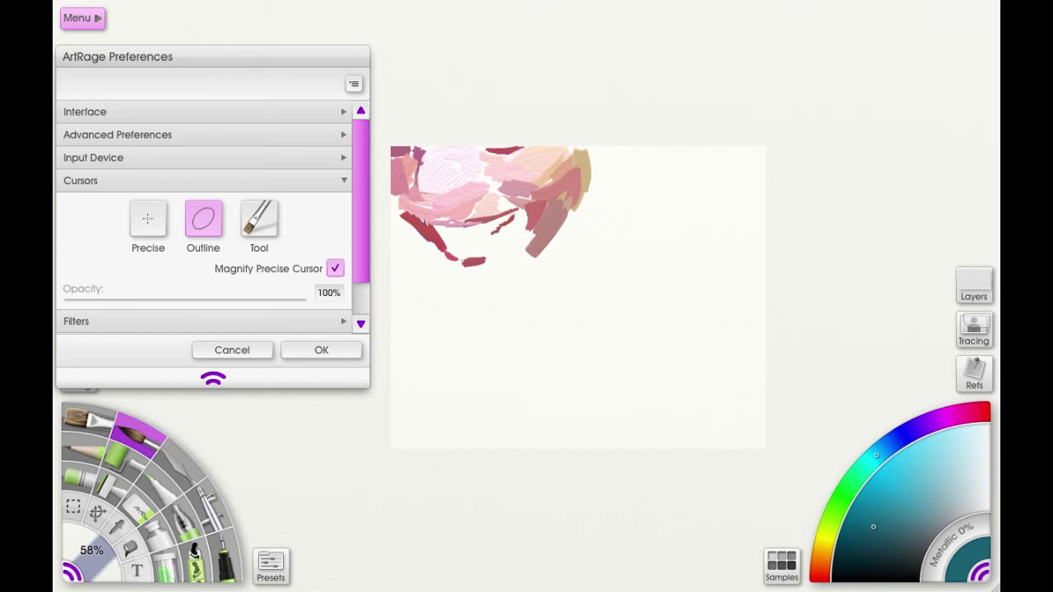
Paint the lower lip of the smile with dark red and bright pink strokes
drag(488, 237, 464, 243)
drag(522, 212, 495, 238)
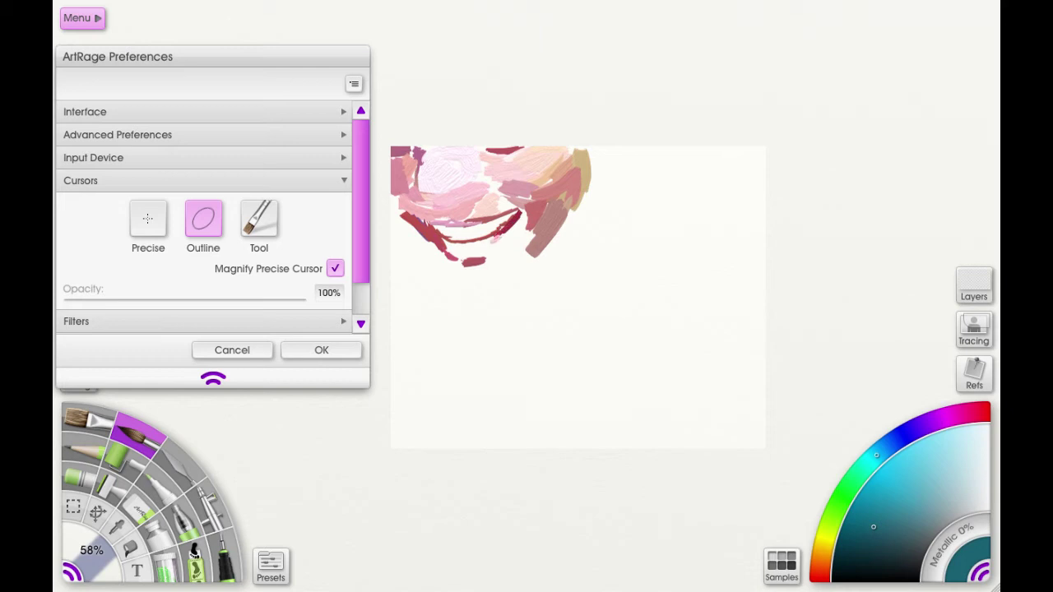
mouse_move(508, 230)
mouse_down()
mouse_move(474, 250)
mouse_move(514, 230)
mouse_up()
drag(464, 250, 446, 245)
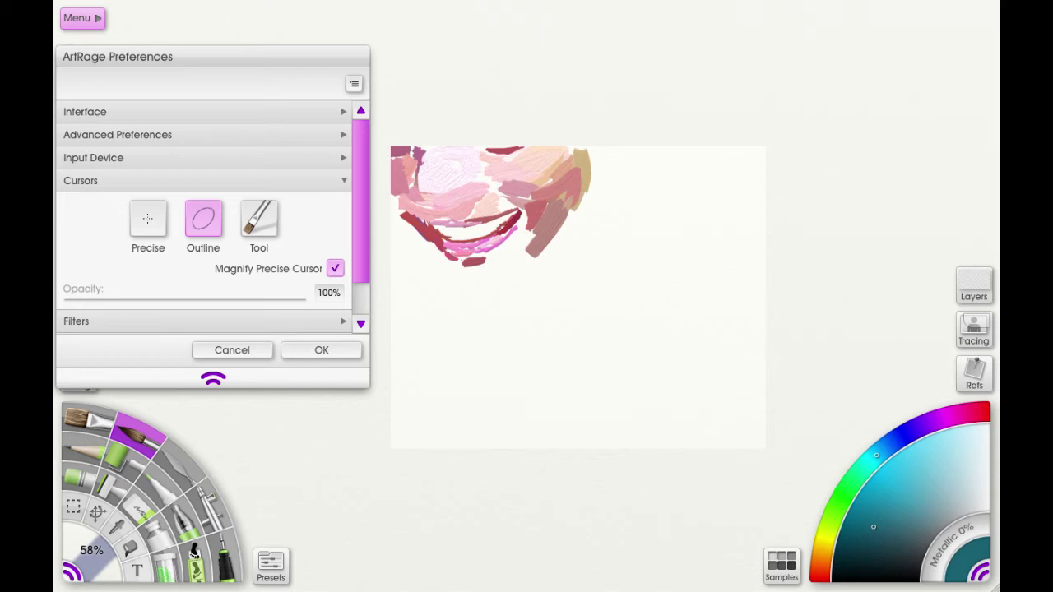
drag(470, 253, 494, 250)
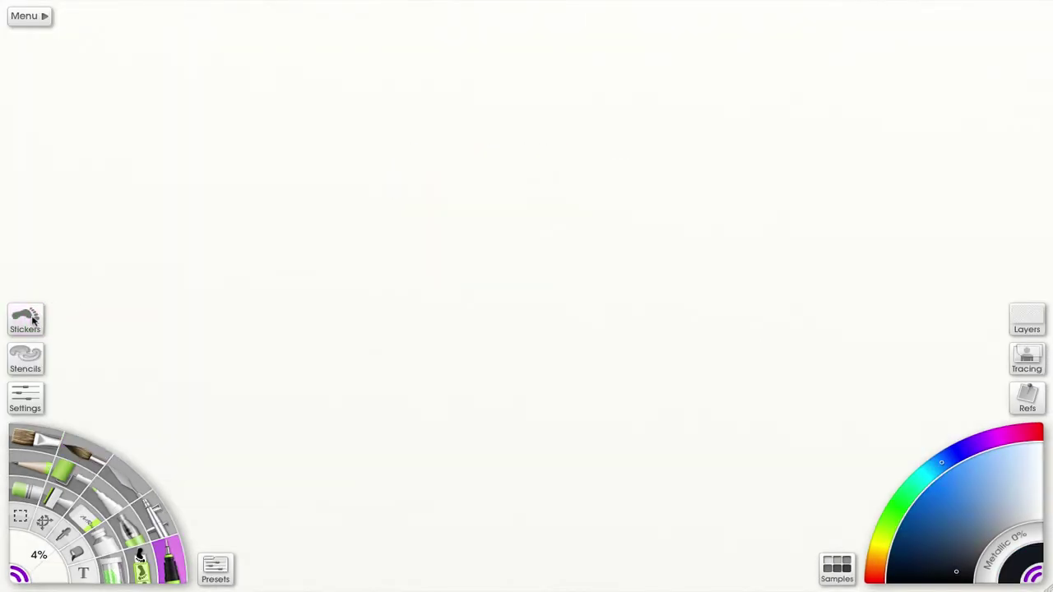
Open the Sticker Sheets panel and move it to a free area of the canvas
click(27, 321)
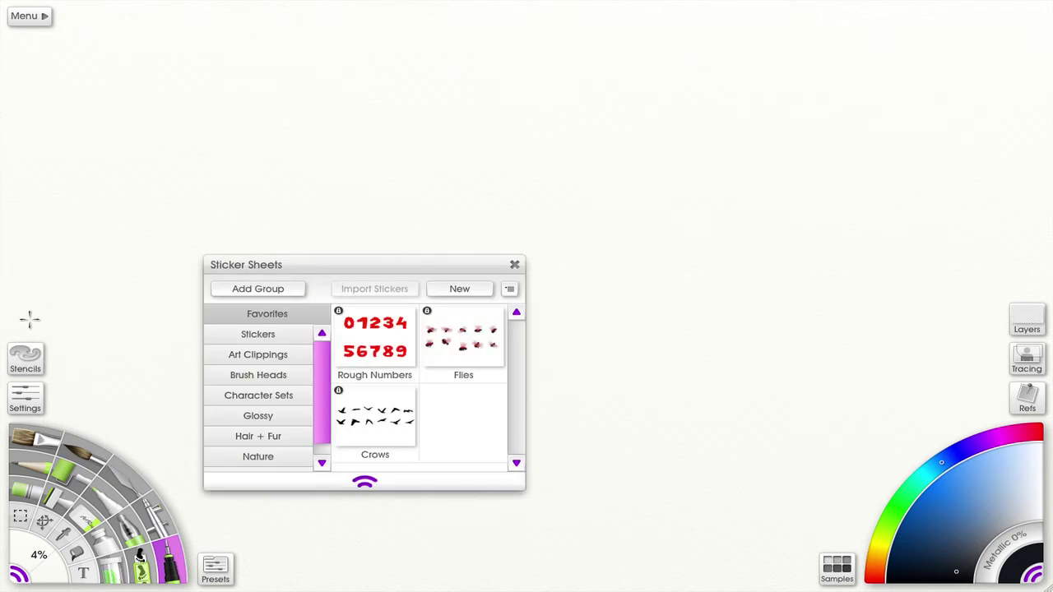
drag(362, 265, 209, 144)
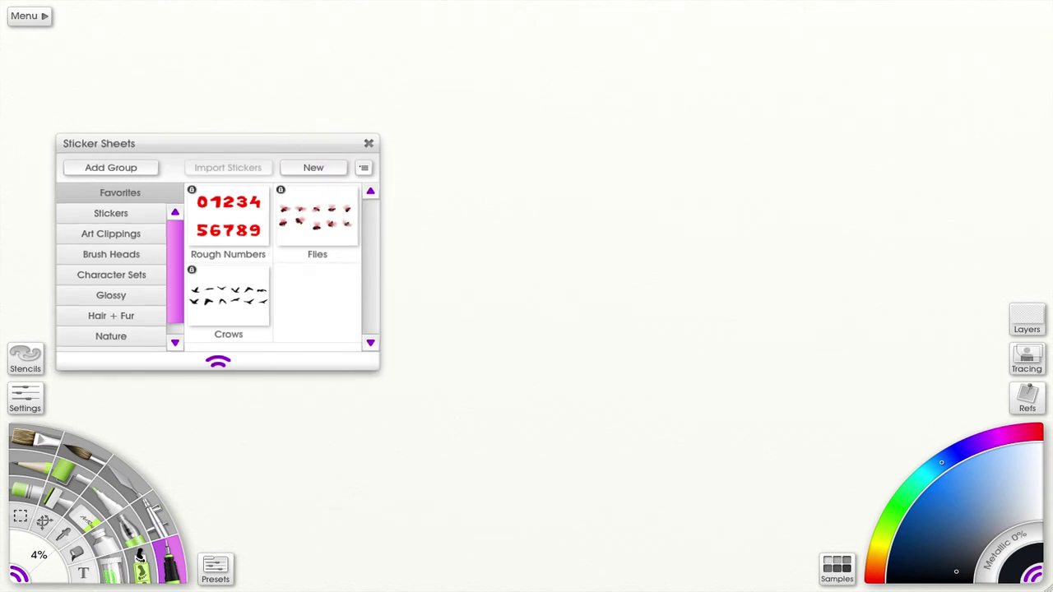
drag(274, 145, 81, 103)
Jauntify the Sticker Sheets panel, reset its scale and rotation, and close it
right_click(321, 149)
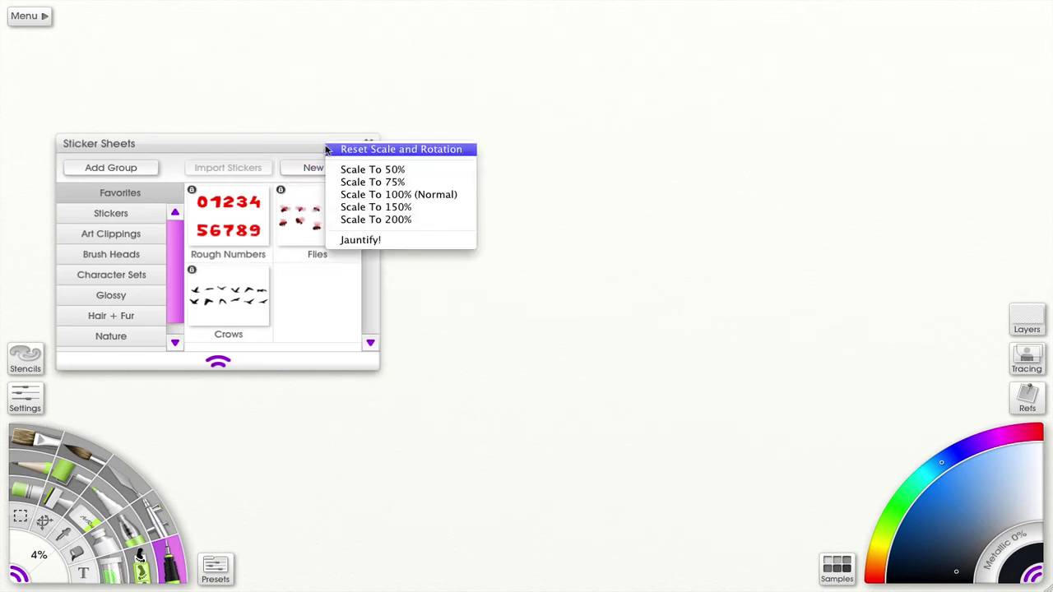
click(380, 242)
right_click(363, 163)
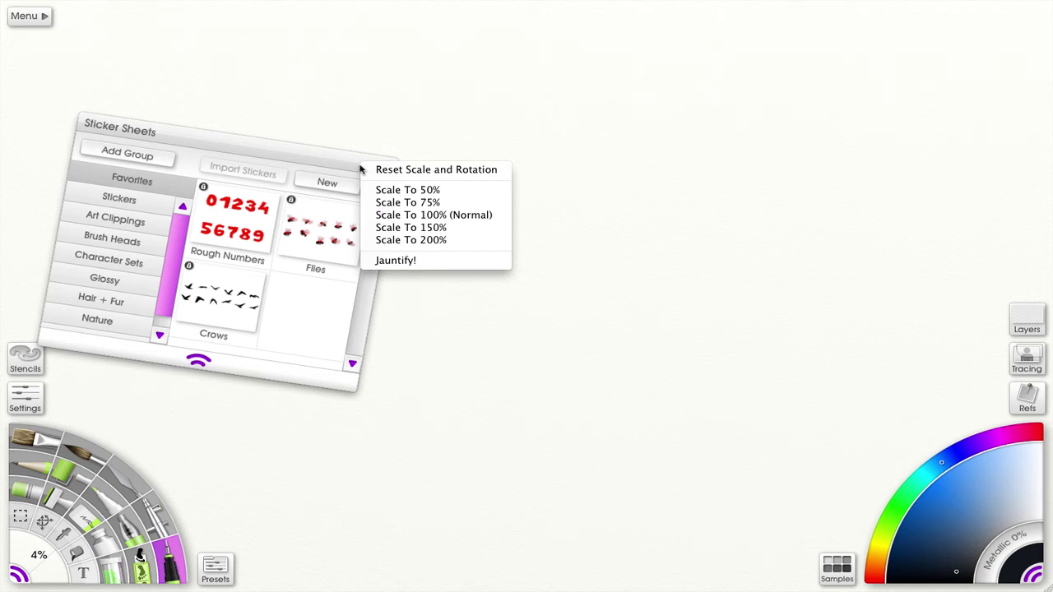
click(411, 169)
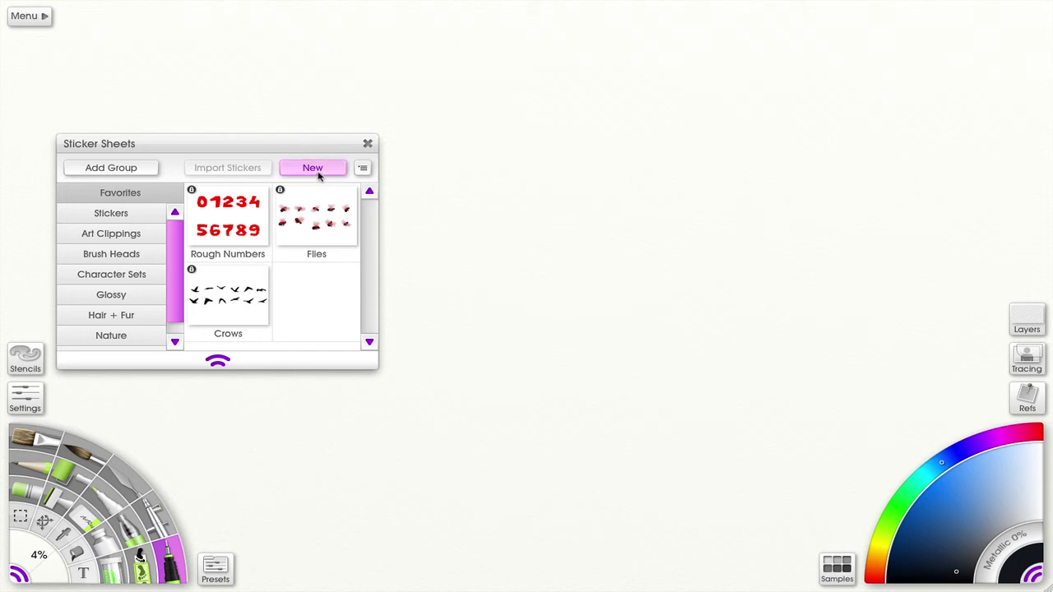
click(368, 145)
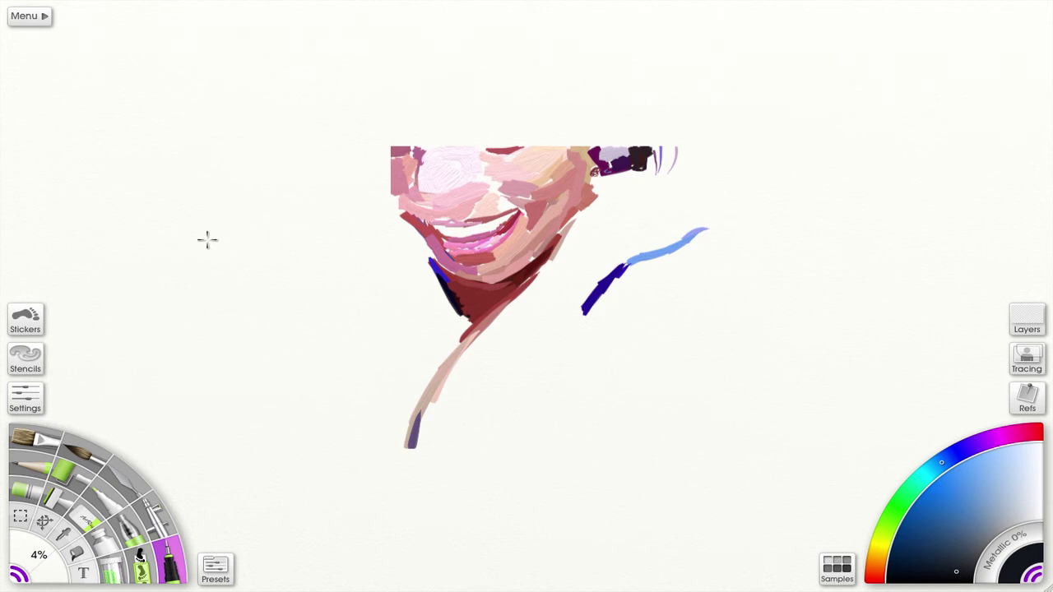
Open the Layers panel, extend it to a taller size, and close it
click(1025, 315)
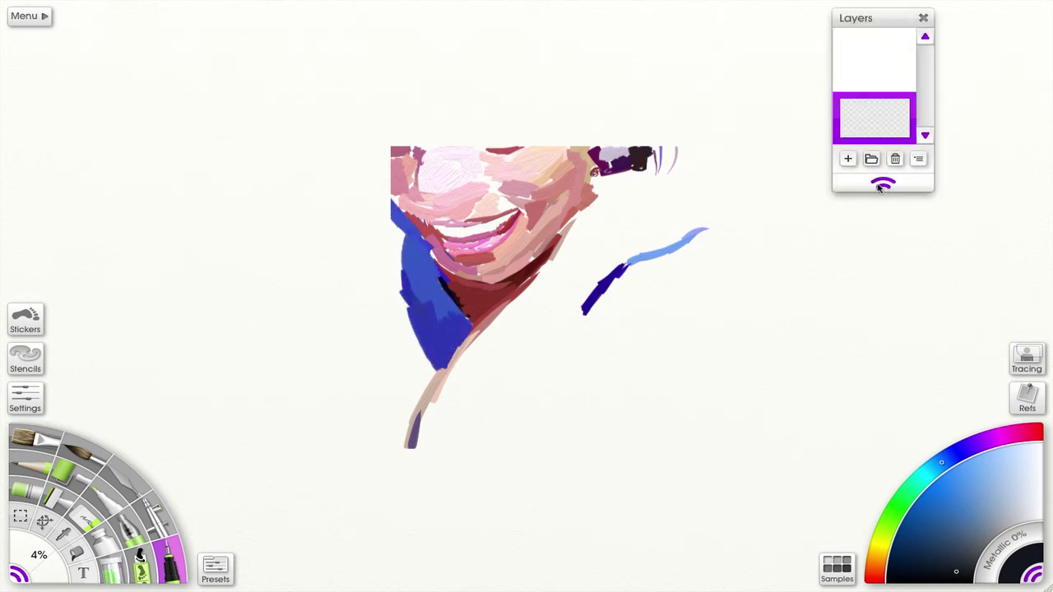
mouse_move(885, 190)
mouse_down()
mouse_move(875, 383)
mouse_move(882, 220)
mouse_move(905, 284)
mouse_move(912, 228)
mouse_up()
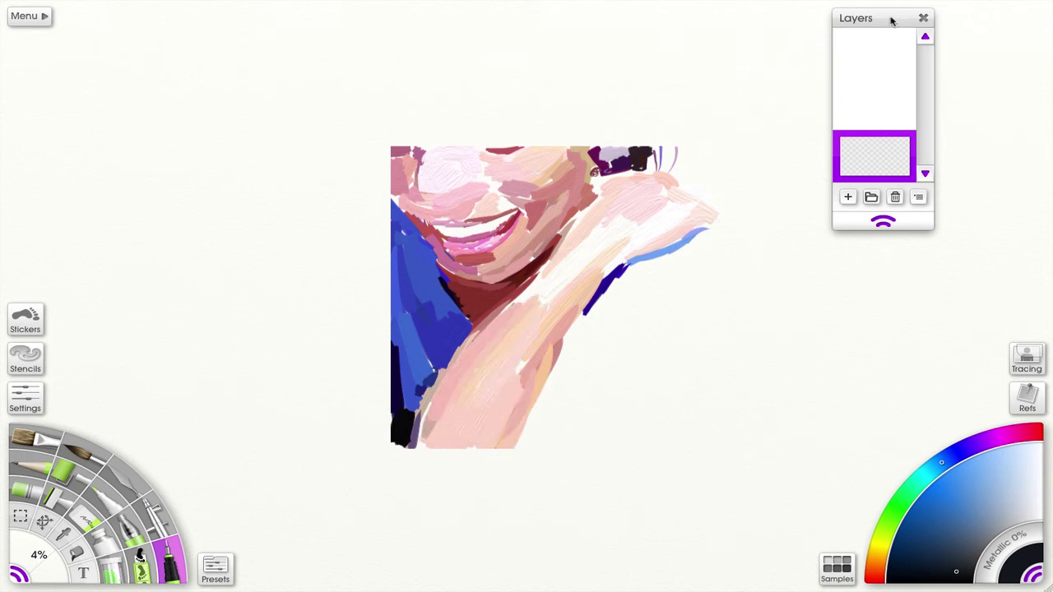
right_click(901, 14)
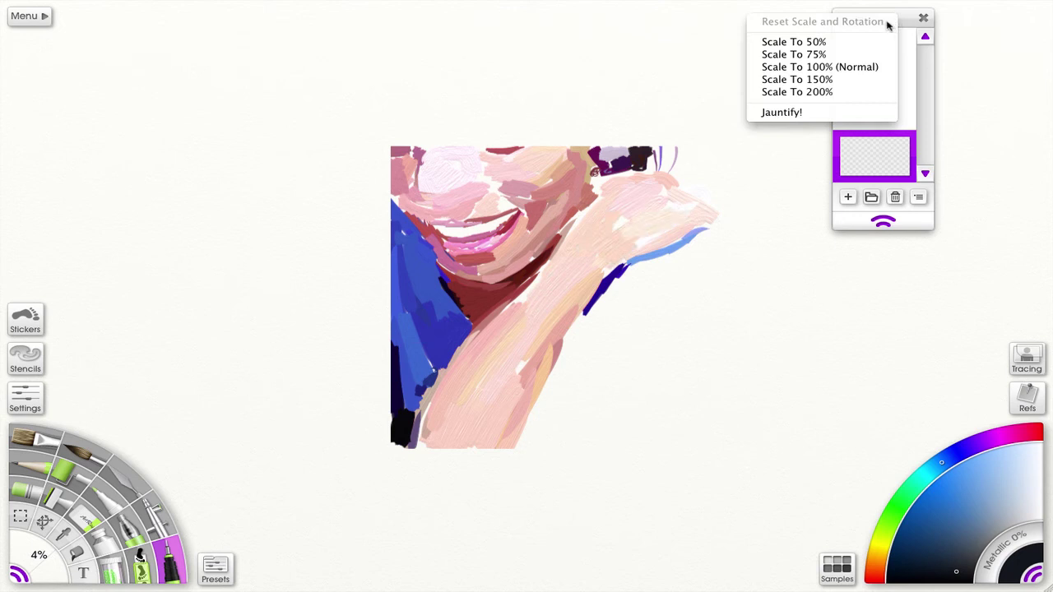
click(910, 15)
click(922, 18)
click(924, 17)
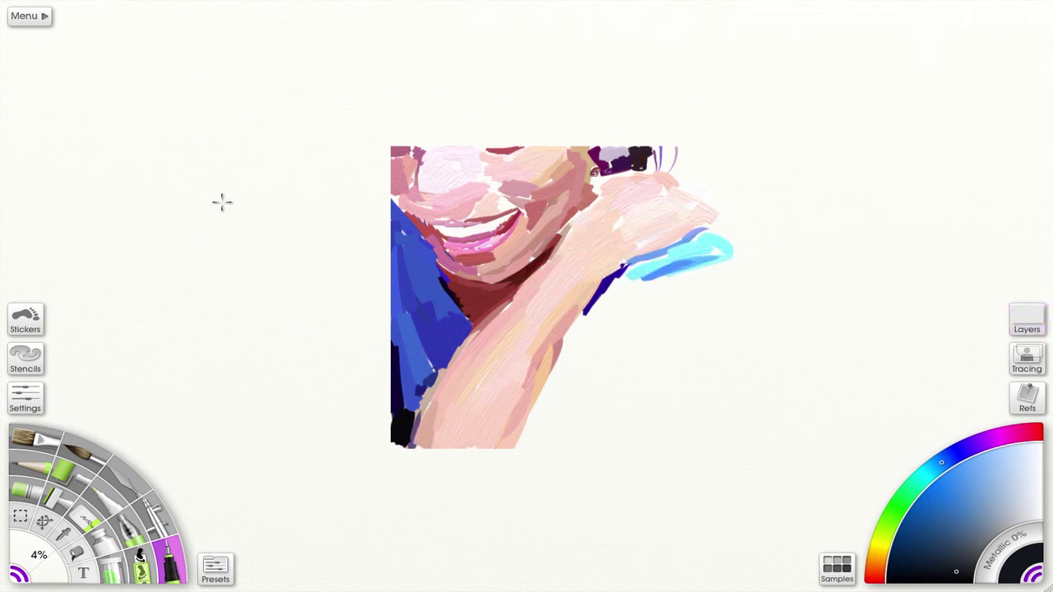
Collapse the tool picker and expand it again
mouse_move(388, 4)
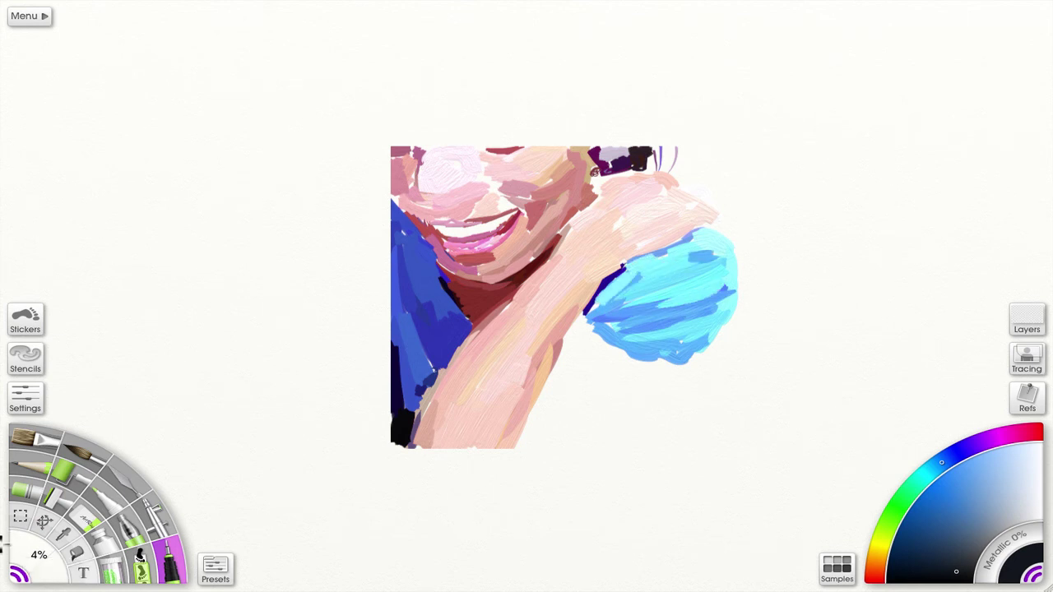
click(18, 576)
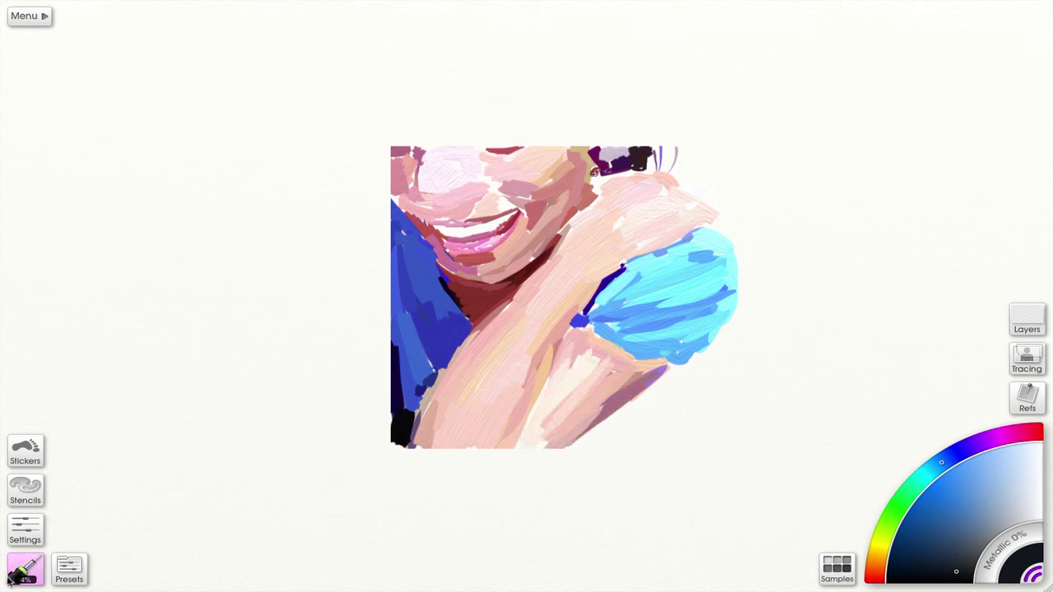
click(18, 576)
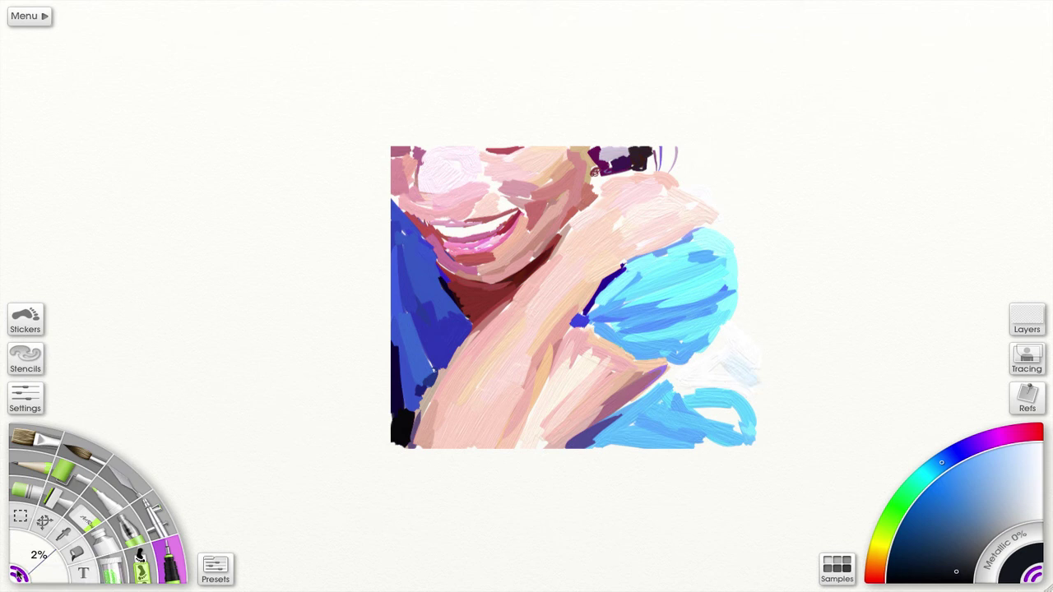
Tear the tool picker off its corner and reposition it freely along the side of the canvas
right_click(18, 576)
click(94, 457)
mouse_move(124, 465)
mouse_down()
mouse_move(111, 442)
mouse_move(317, 348)
mouse_move(124, 344)
mouse_move(54, 374)
mouse_move(183, 401)
mouse_move(190, 379)
mouse_move(130, 433)
mouse_up()
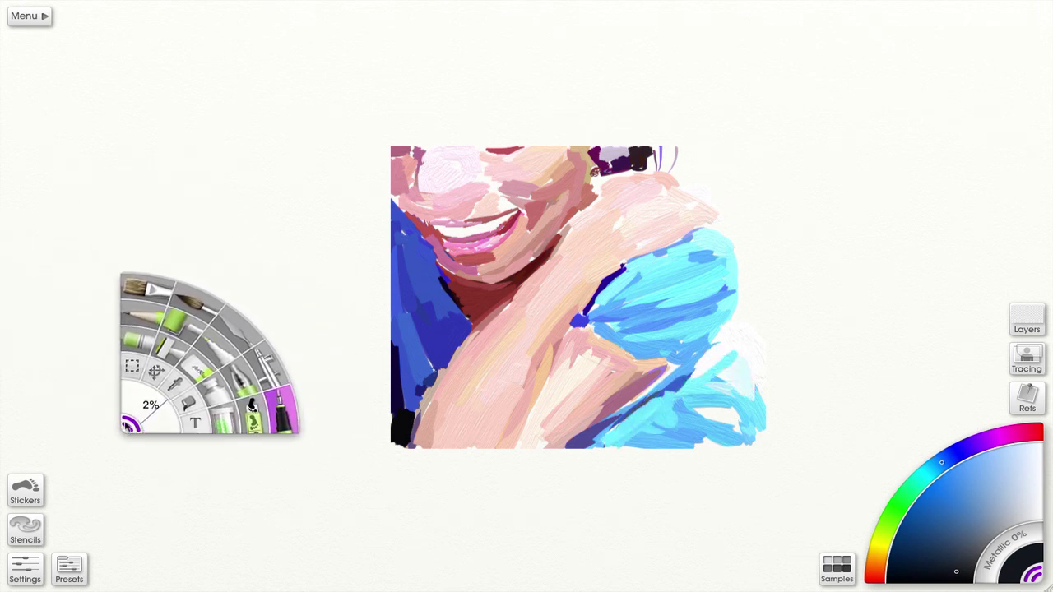
drag(130, 433, 0, 353)
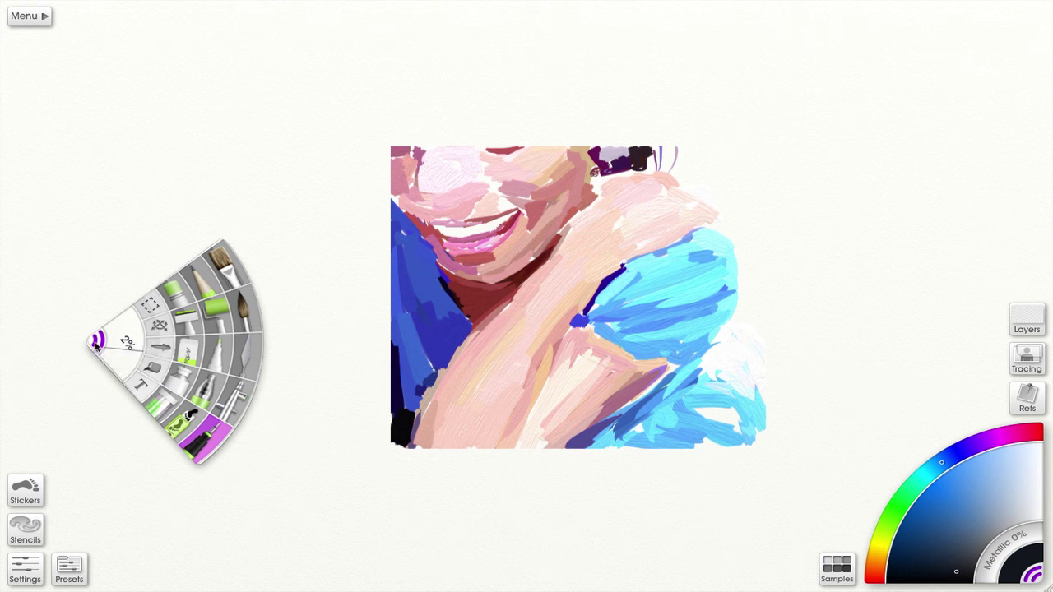
mouse_move(96, 346)
mouse_down()
mouse_move(31, 331)
mouse_move(123, 340)
mouse_move(71, 344)
mouse_move(92, 346)
mouse_move(80, 344)
mouse_up()
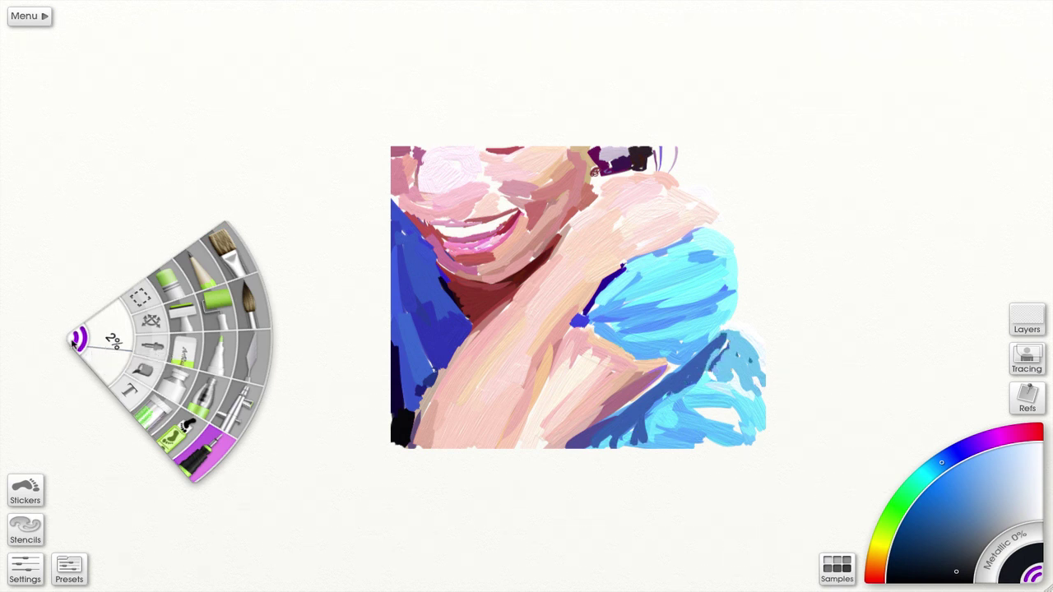
Stick the torn-off tool picker back to its default edge
right_click(74, 344)
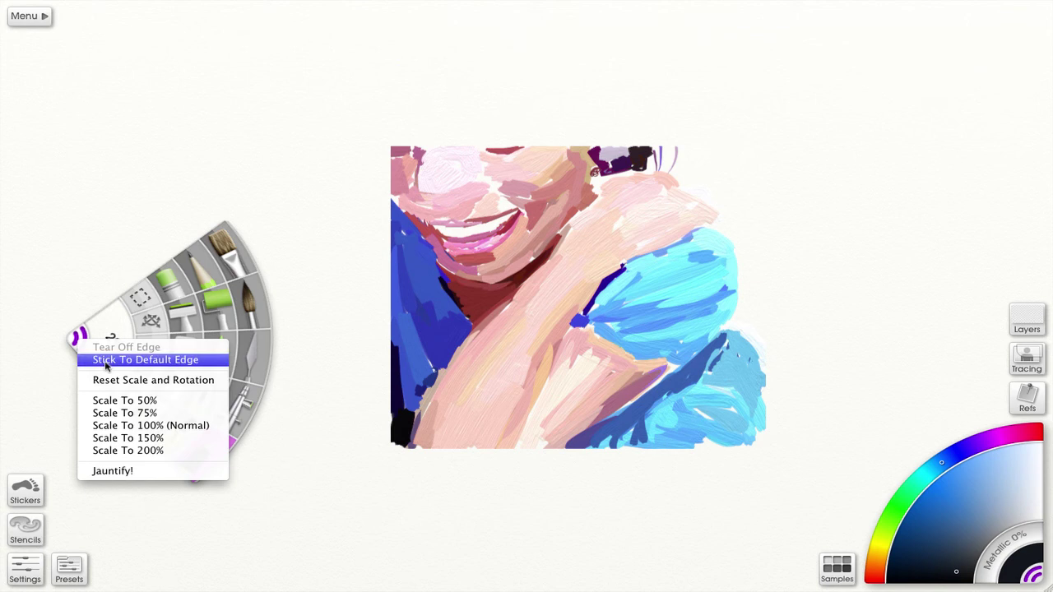
click(106, 360)
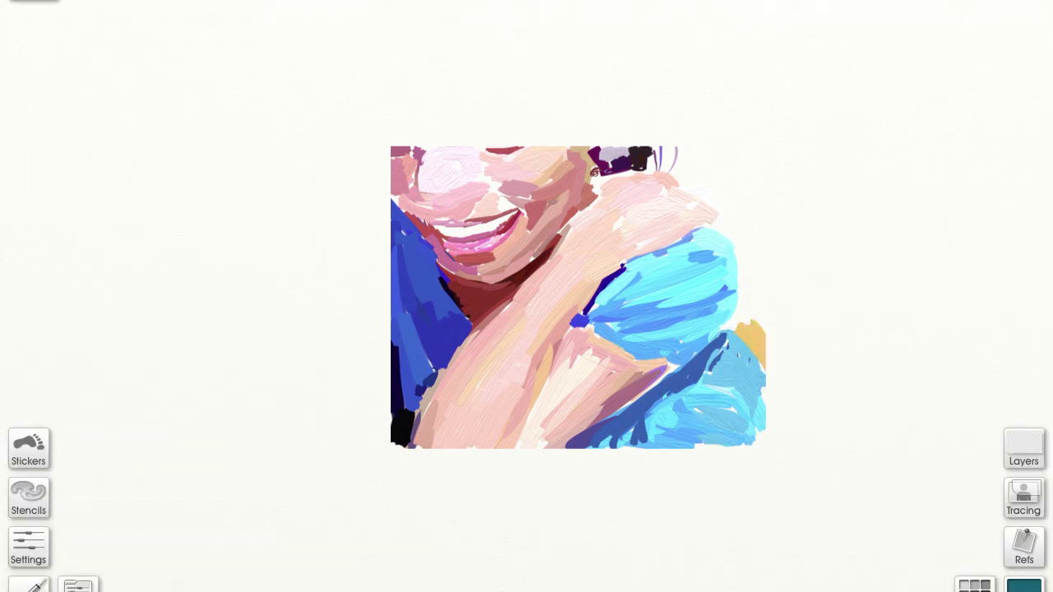
Fill the background behind the raised hand and blue sleeve with ochre yellow strokes
mouse_move(759, 328)
mouse_down()
mouse_move(751, 265)
mouse_move(728, 235)
mouse_up()
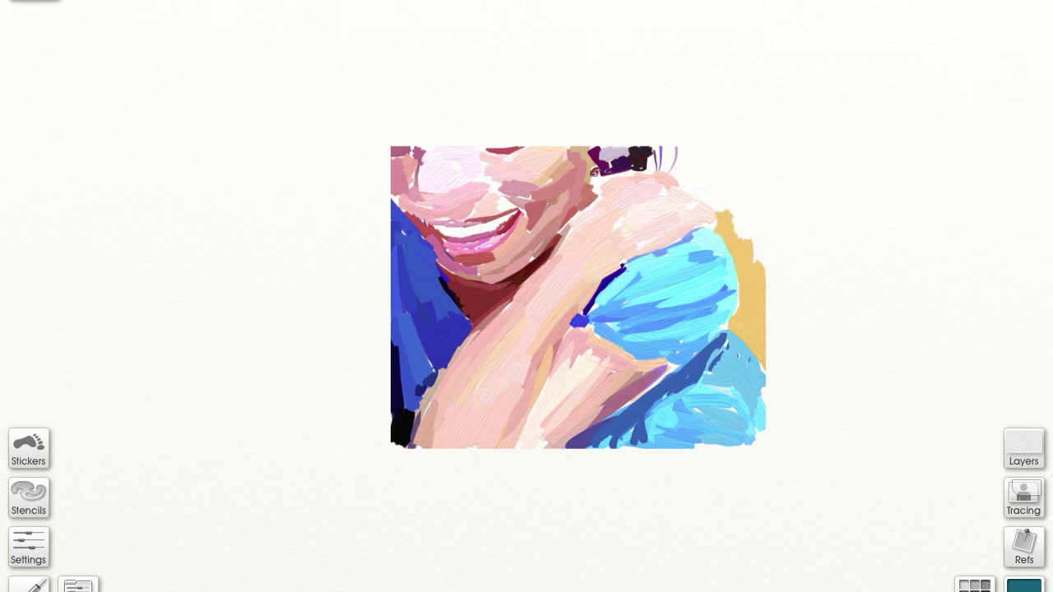
drag(693, 157, 721, 183)
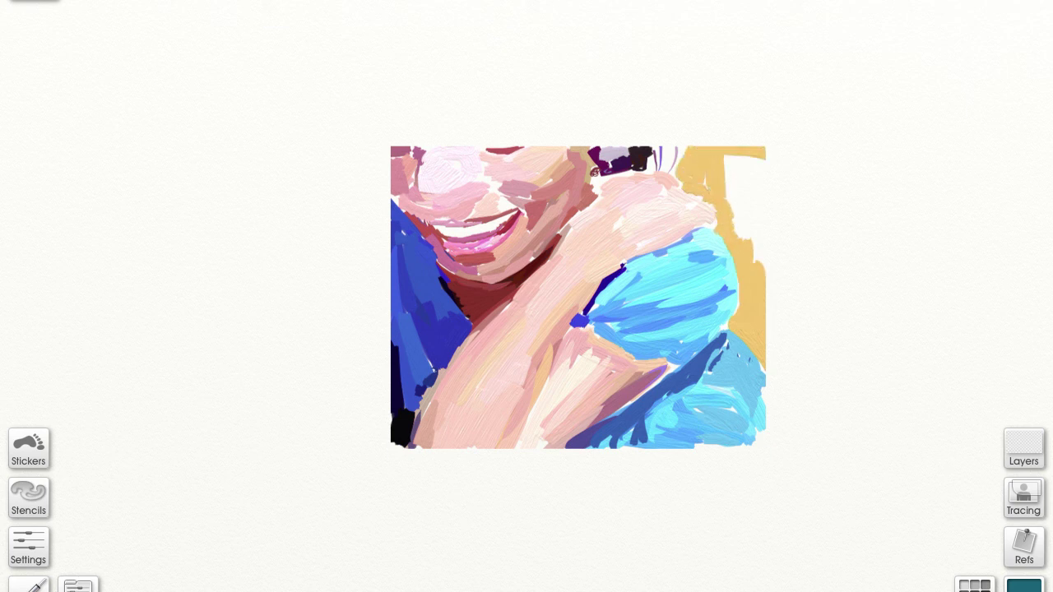
mouse_move(760, 263)
mouse_down()
mouse_move(761, 177)
mouse_move(749, 230)
mouse_up()
mouse_move(733, 161)
mouse_down()
mouse_move(745, 198)
mouse_move(742, 245)
mouse_up()
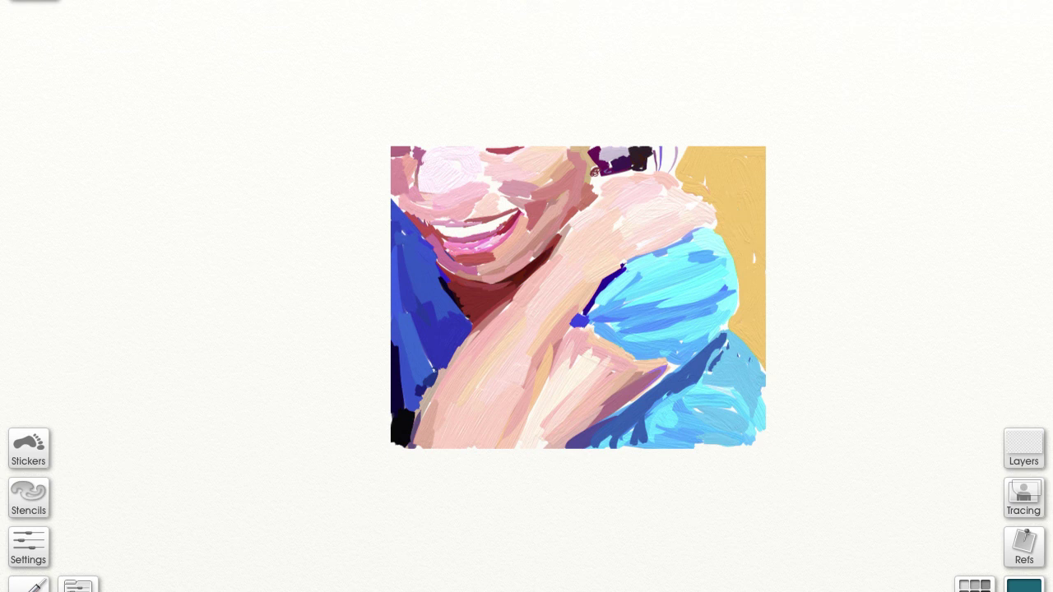